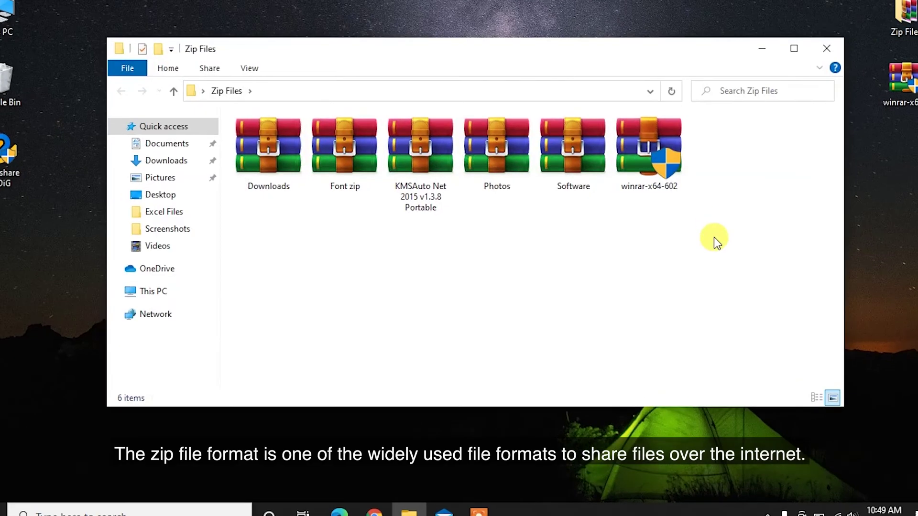
Try extracting the Font zip archive into a 'Font zip' folder from Explorer's context menu.
{"action": "left_click", "coordinate": [375, 246]}
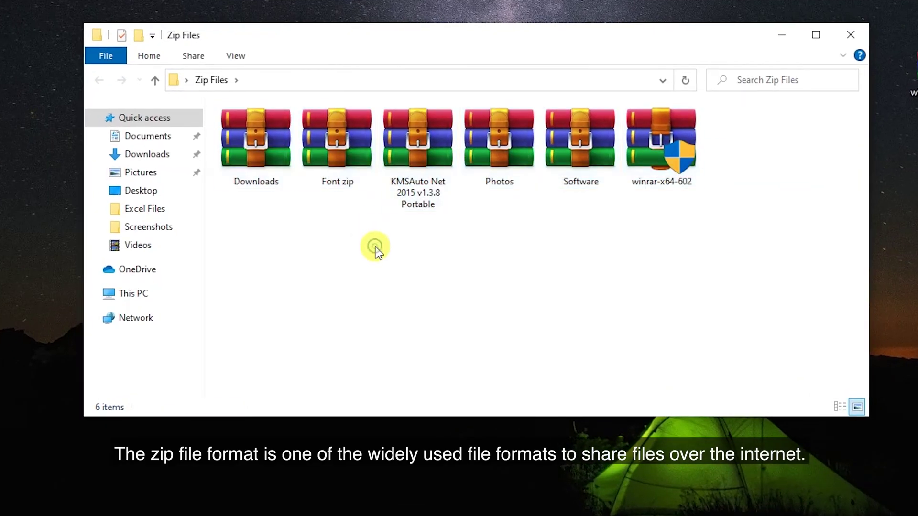
{"action": "left_click", "coordinate": [344, 158]}
{"action": "right_click", "coordinate": [343, 155]}
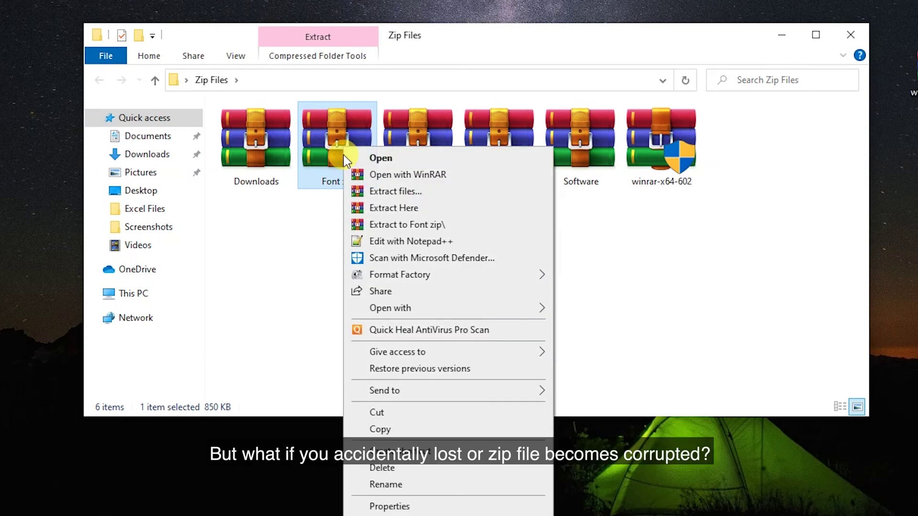
{"action": "left_click", "coordinate": [377, 225]}
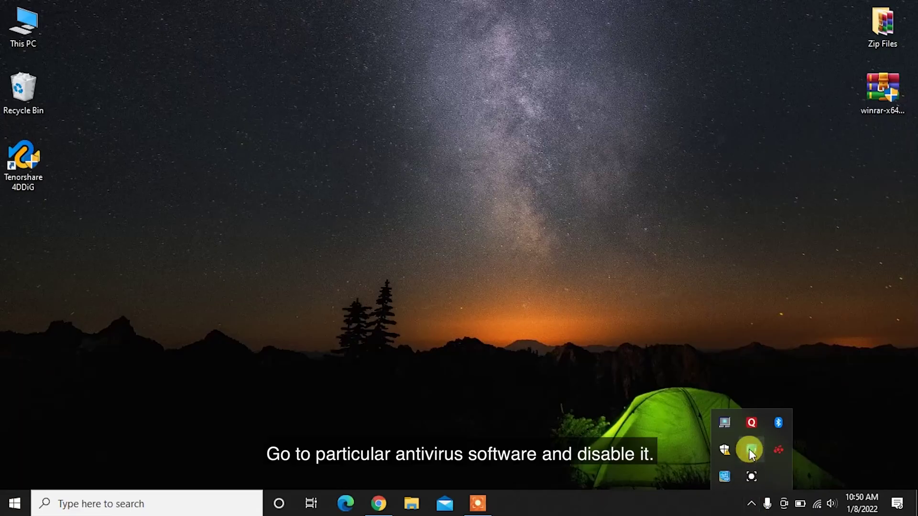
Disable the antivirus's virus protection from its tray icon.
{"action": "right_click", "coordinate": [750, 419]}
{"action": "left_click", "coordinate": [765, 358]}
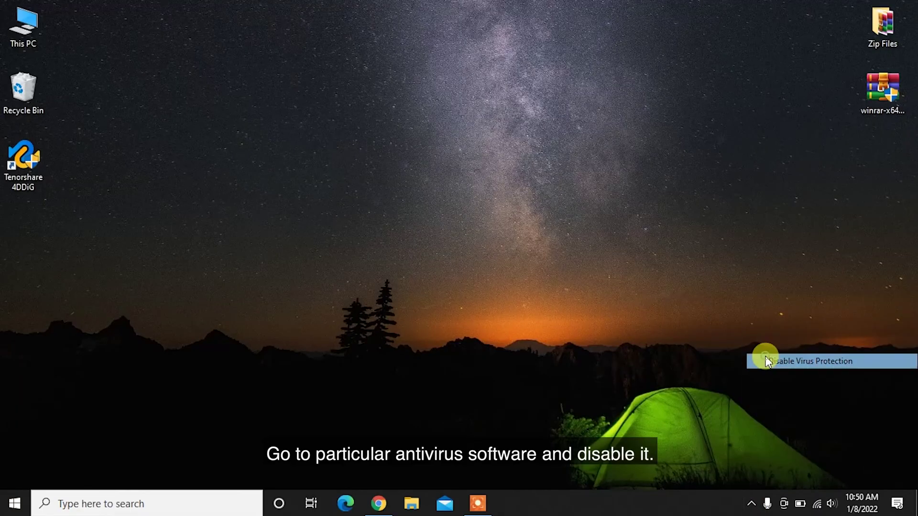
{"action": "left_click", "coordinate": [435, 293]}
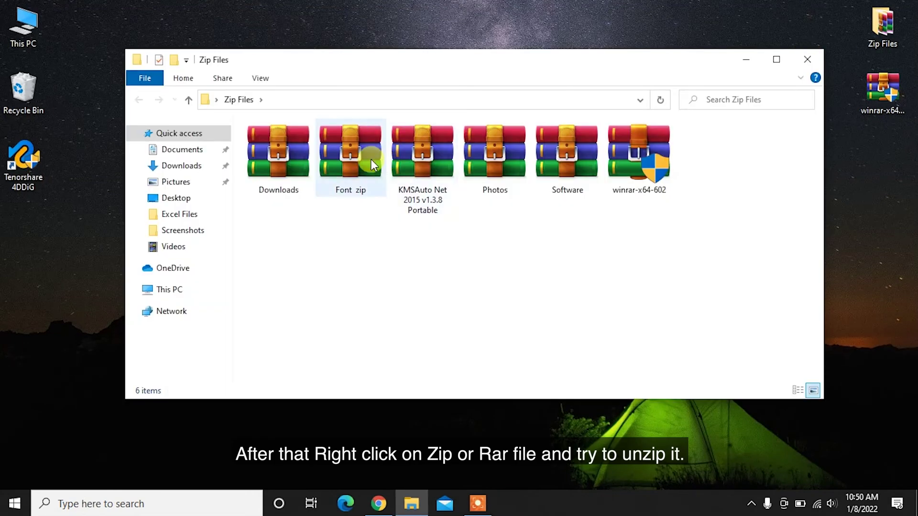
Extract Font zip into a 'Font zip' folder and select the extracted font files inside it.
{"action": "left_click", "coordinate": [371, 159]}
{"action": "right_click", "coordinate": [354, 152]}
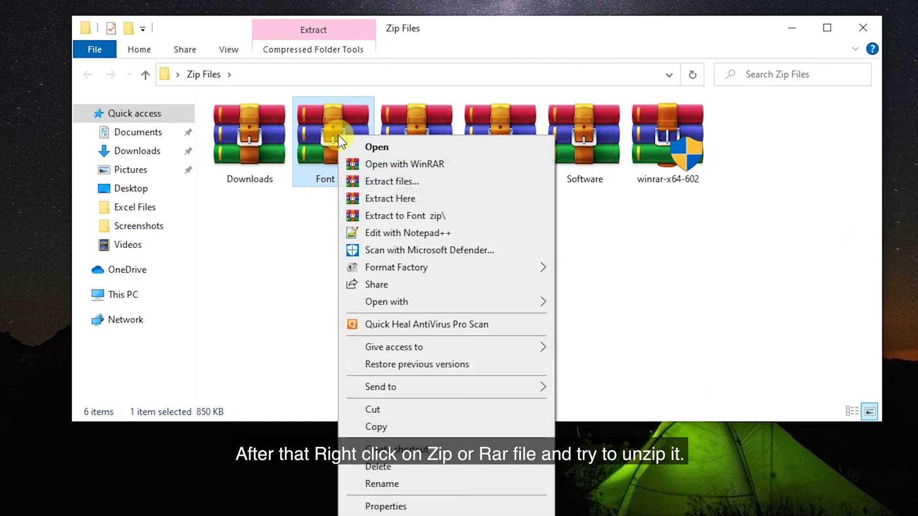
{"action": "left_click", "coordinate": [362, 215]}
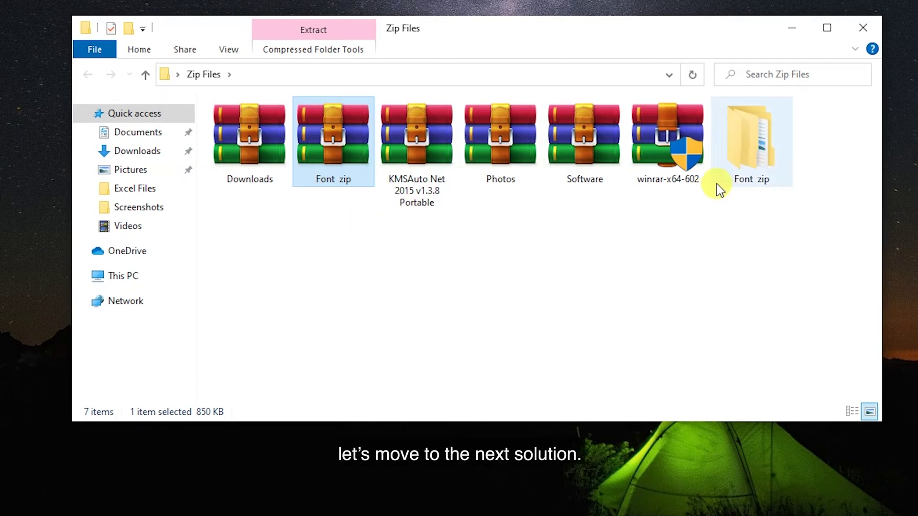
{"action": "left_click", "coordinate": [731, 162]}
{"action": "double_click", "coordinate": [731, 162]}
{"action": "left_click_drag", "start_coordinate": [458, 355], "coordinate": [250, 126]}
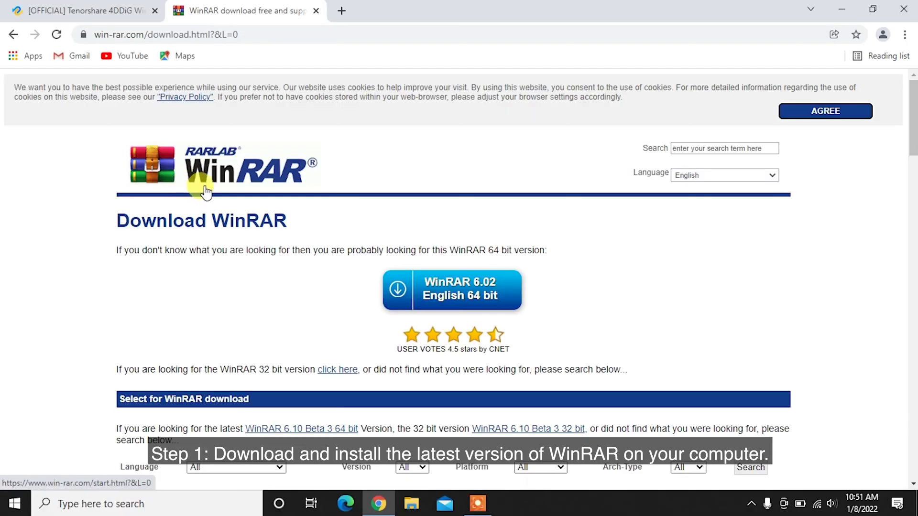
Download the WinRAR 6.02 English 64-bit installer and run it.
{"action": "left_click", "coordinate": [445, 298]}
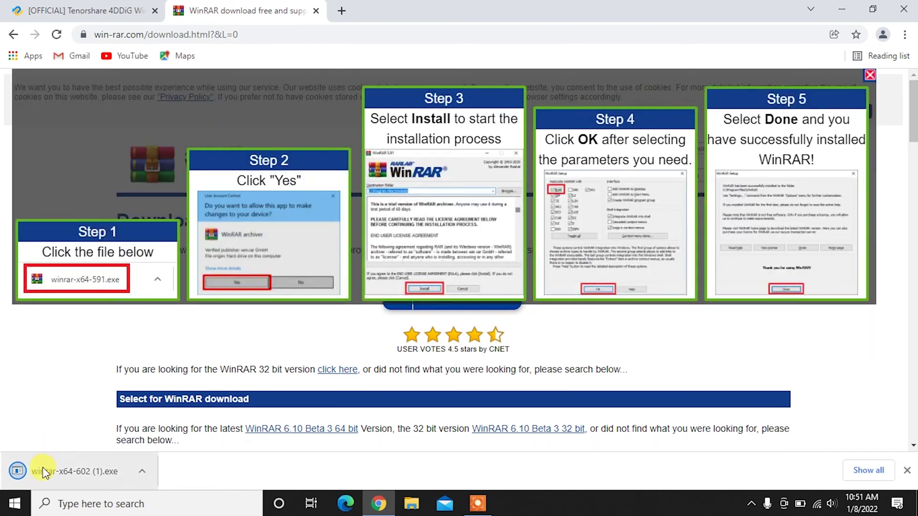
{"action": "left_click", "coordinate": [42, 468]}
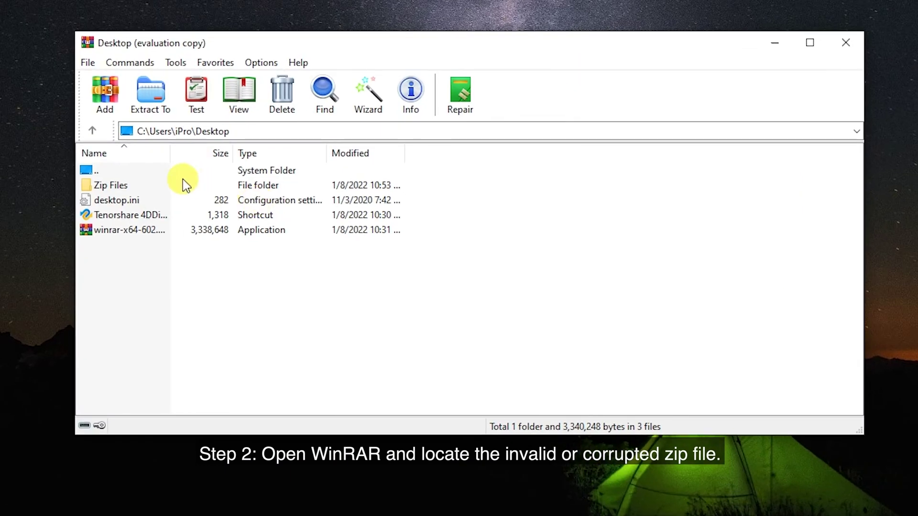
Repair Font zip.zip as a ZIP archive saved into the Zip Files folder.
{"action": "double_click", "coordinate": [112, 185]}
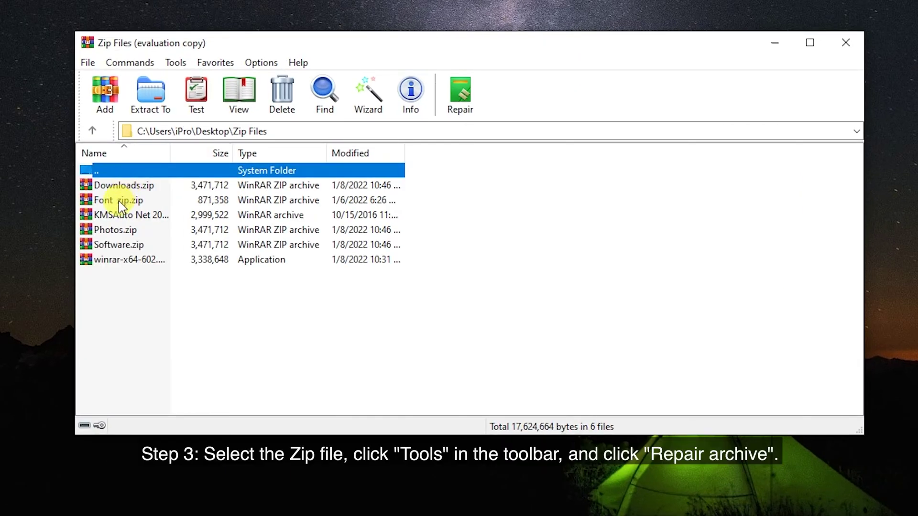
{"action": "left_click", "coordinate": [120, 206]}
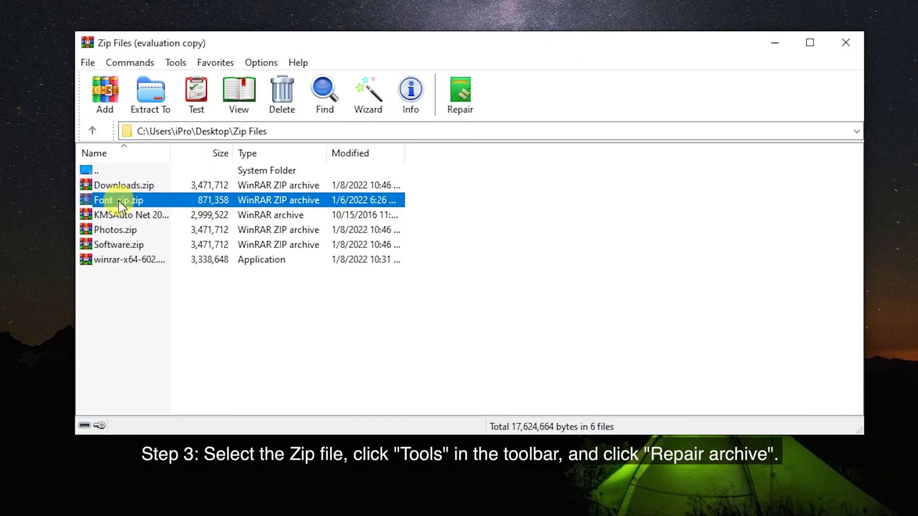
{"action": "left_click", "coordinate": [175, 63]}
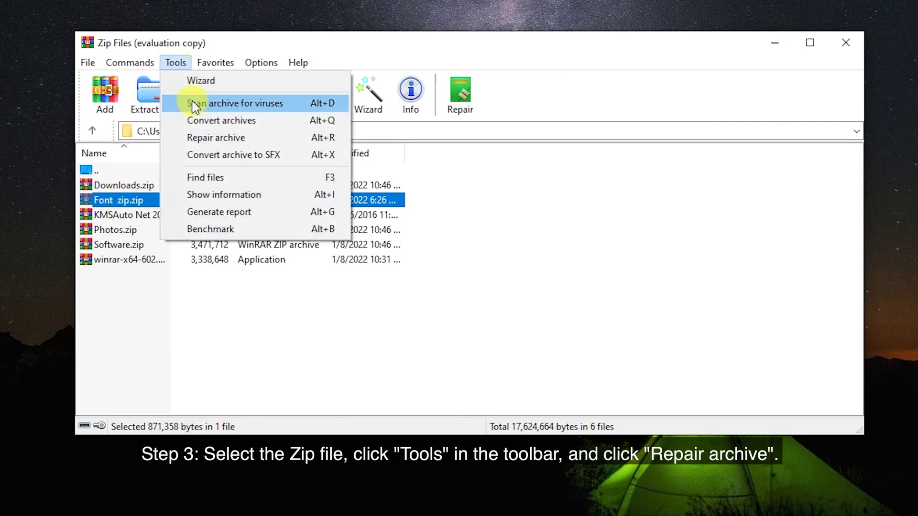
{"action": "left_click", "coordinate": [208, 140]}
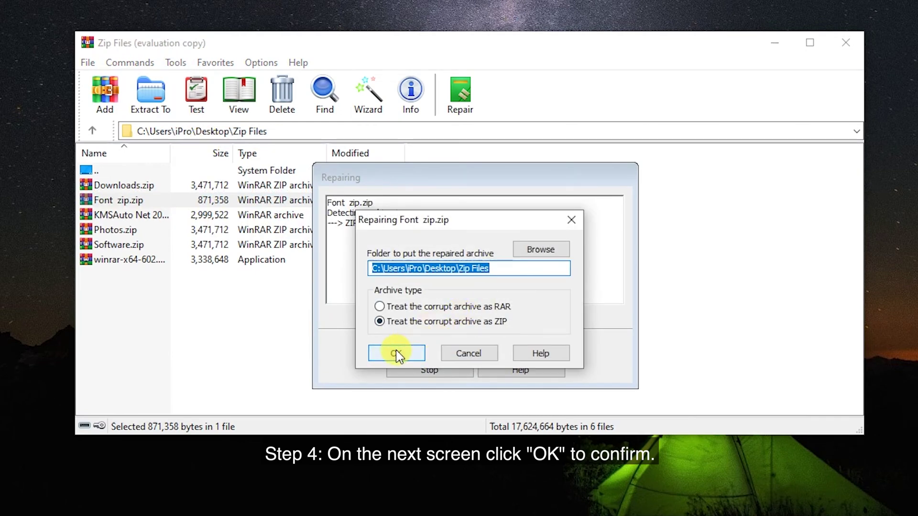
{"action": "left_click", "coordinate": [396, 352]}
{"action": "left_click_drag", "start_coordinate": [352, 256], "coordinate": [332, 257]}
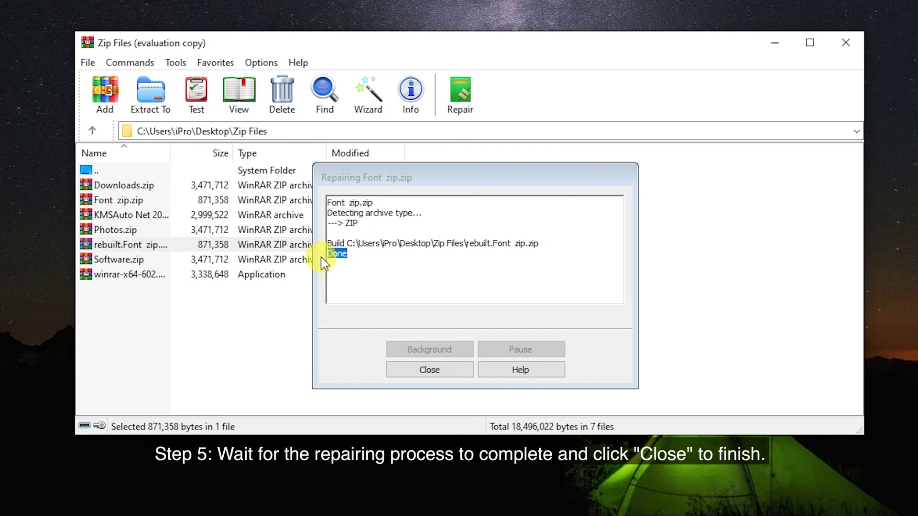
{"action": "left_click", "coordinate": [425, 369]}
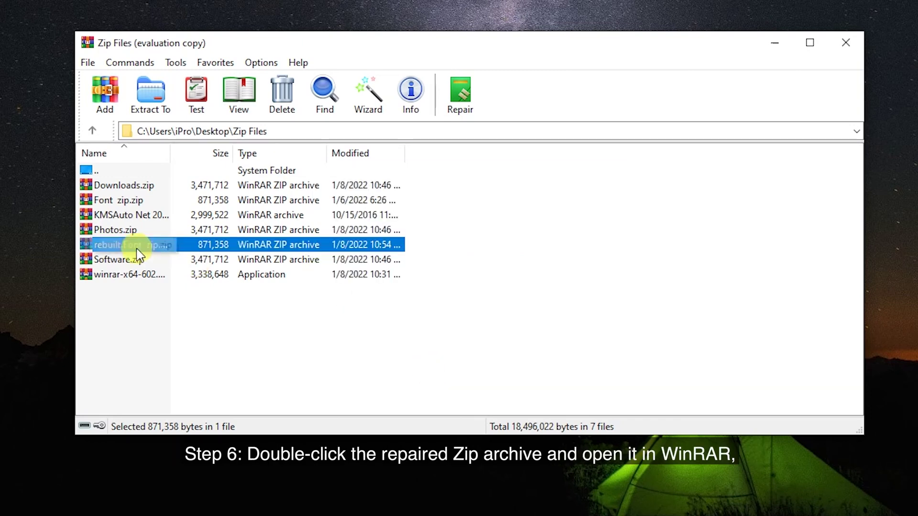
Open rebuilt.Font zip.zip and its 2nd Work folder, then bring up Extract To options.
{"action": "double_click", "coordinate": [123, 245]}
{"action": "double_click", "coordinate": [115, 185]}
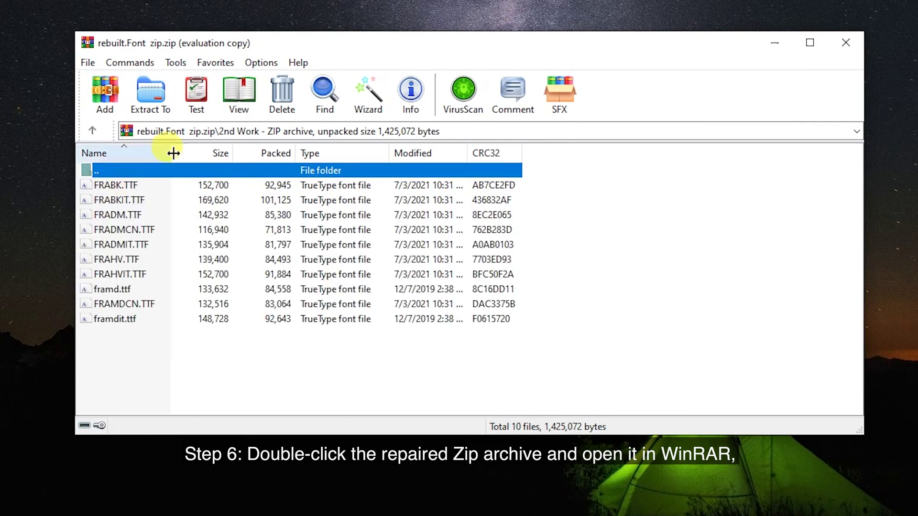
{"action": "left_click", "coordinate": [152, 96]}
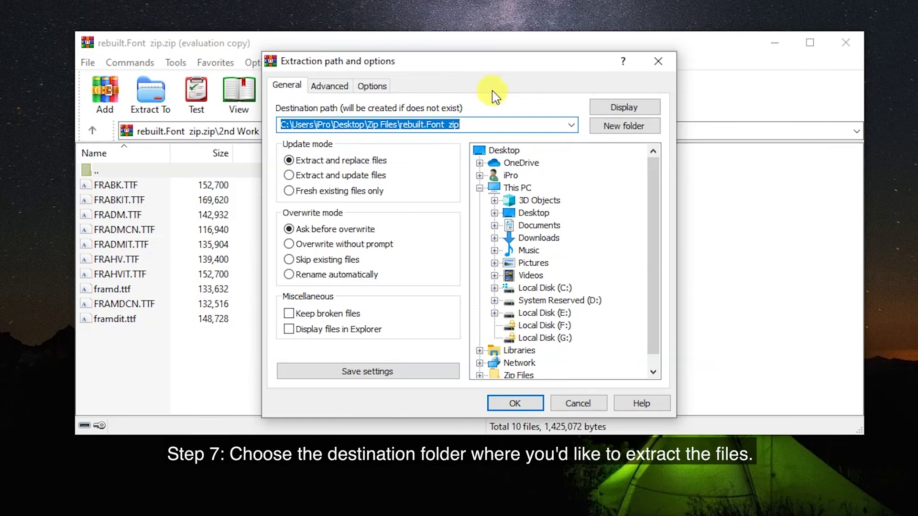
Extract the repaired fonts to Zip Files\rebuilt.Font zip with 'Keep broken files' ticked.
{"action": "left_click", "coordinate": [571, 127]}
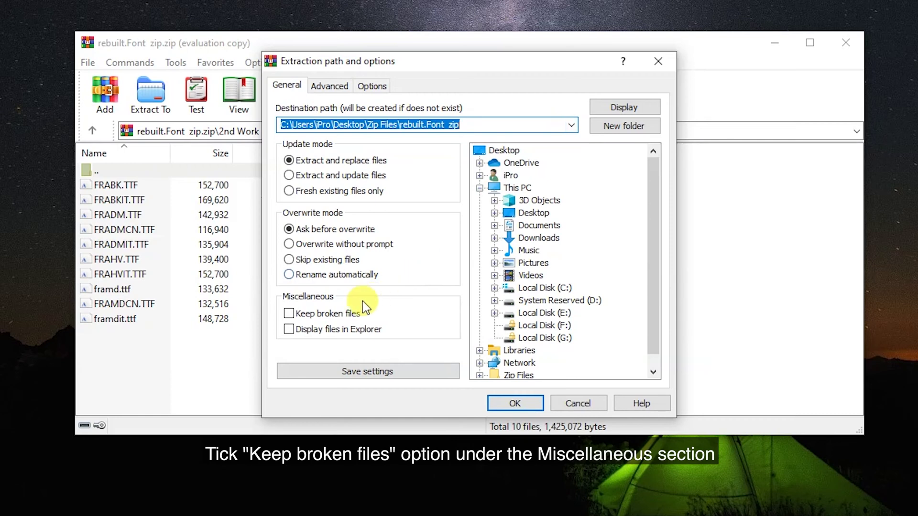
{"action": "left_click", "coordinate": [336, 319]}
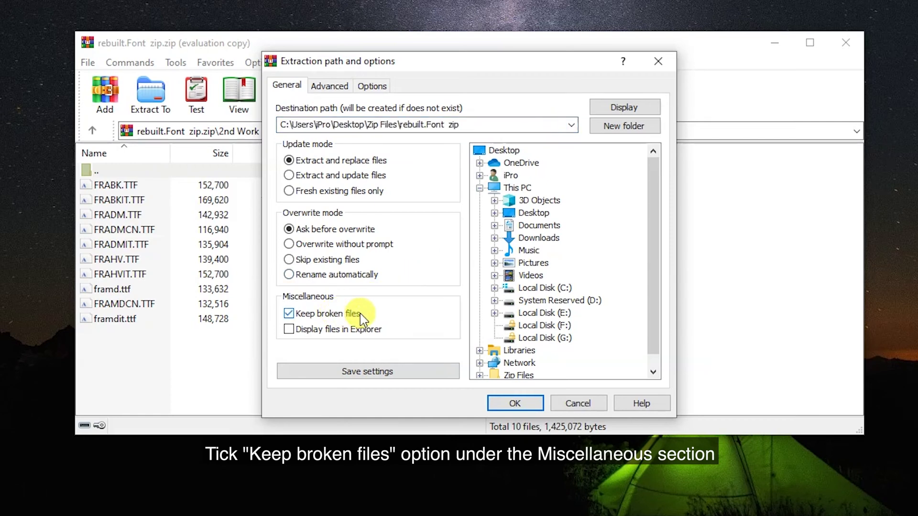
{"action": "left_click", "coordinate": [517, 405]}
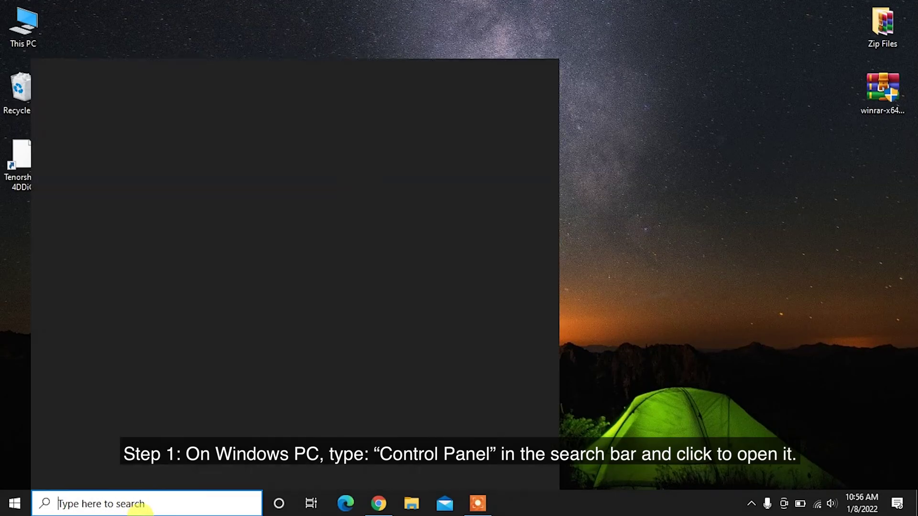
{"action": "type", "text": "control"}
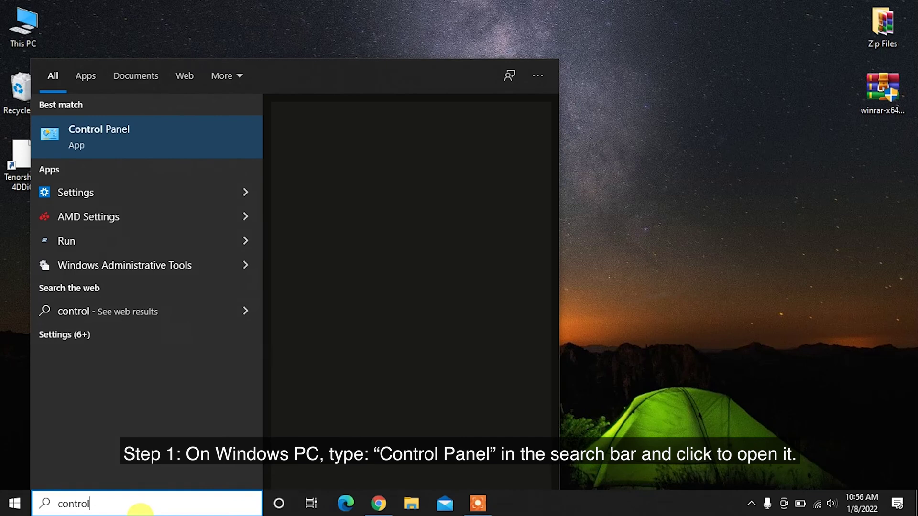
Remove WinRAR 6.02 (64-bit) through Control Panel's installed programs list.
{"action": "key", "text": "Return"}
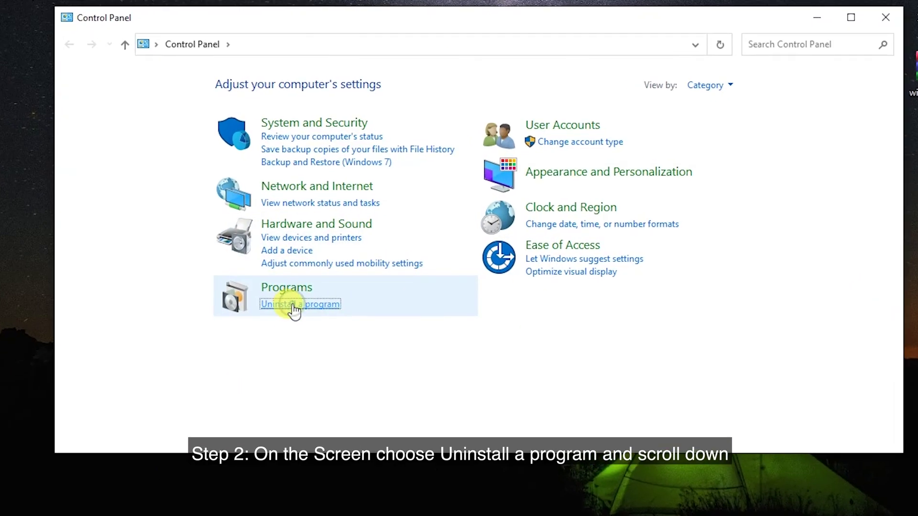
{"action": "left_click", "coordinate": [294, 304]}
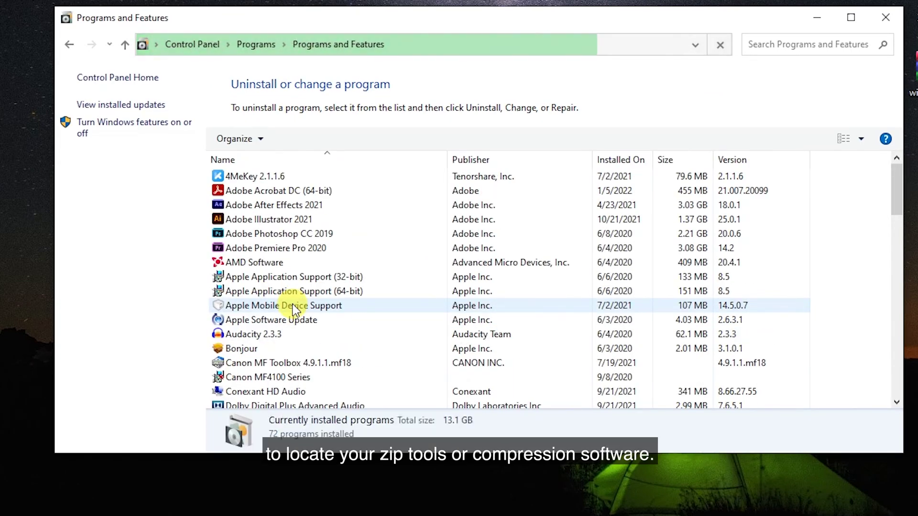
{"action": "scroll", "coordinate": [294, 308], "scroll_direction": "down", "scroll_amount": 2}
{"action": "scroll", "coordinate": [293, 305], "scroll_direction": "down", "scroll_amount": 8}
{"action": "scroll", "coordinate": [293, 305], "scroll_direction": "down", "scroll_amount": 9}
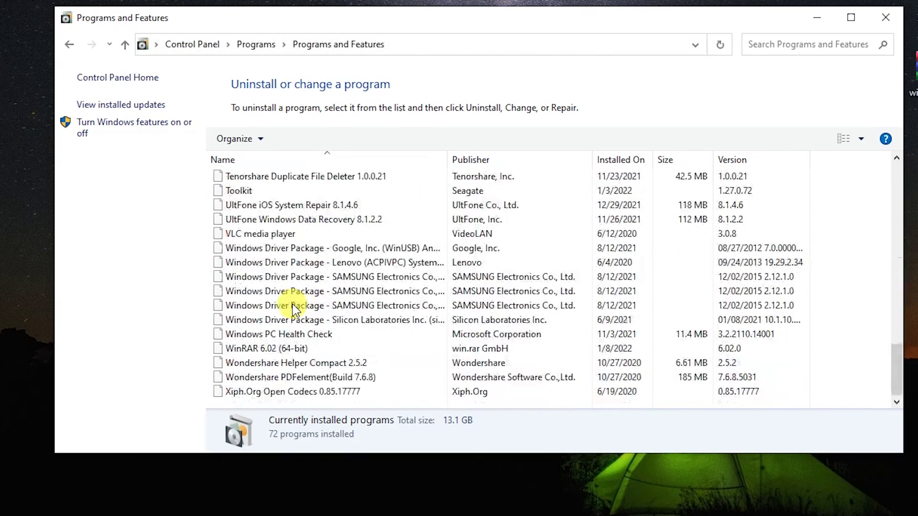
{"action": "left_click", "coordinate": [265, 348]}
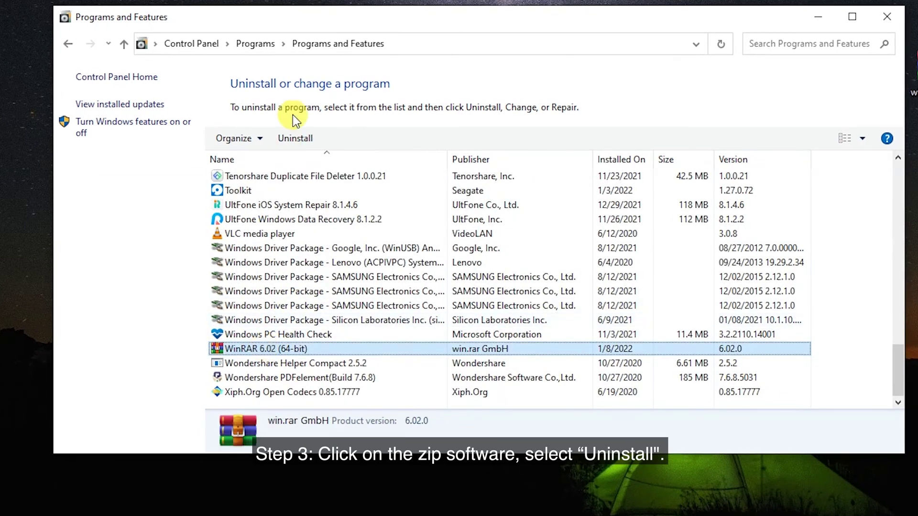
{"action": "left_click", "coordinate": [294, 138]}
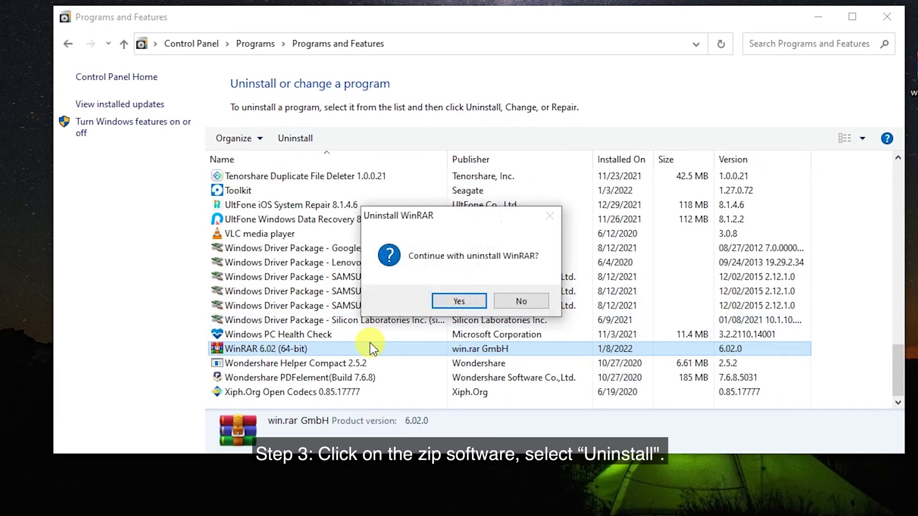
{"action": "left_click", "coordinate": [450, 302]}
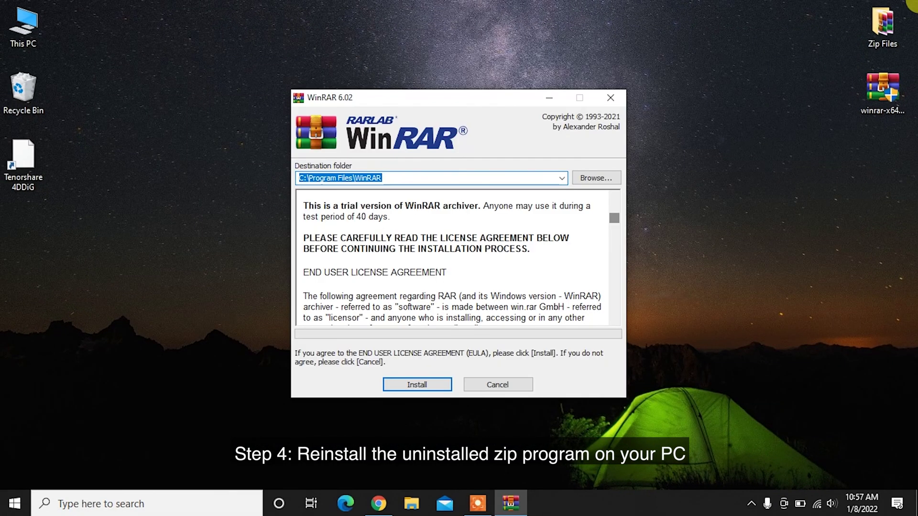
Finish WinRAR setup with the default folder and options, then retry extracting Font zip.zip.
{"action": "left_click", "coordinate": [413, 386]}
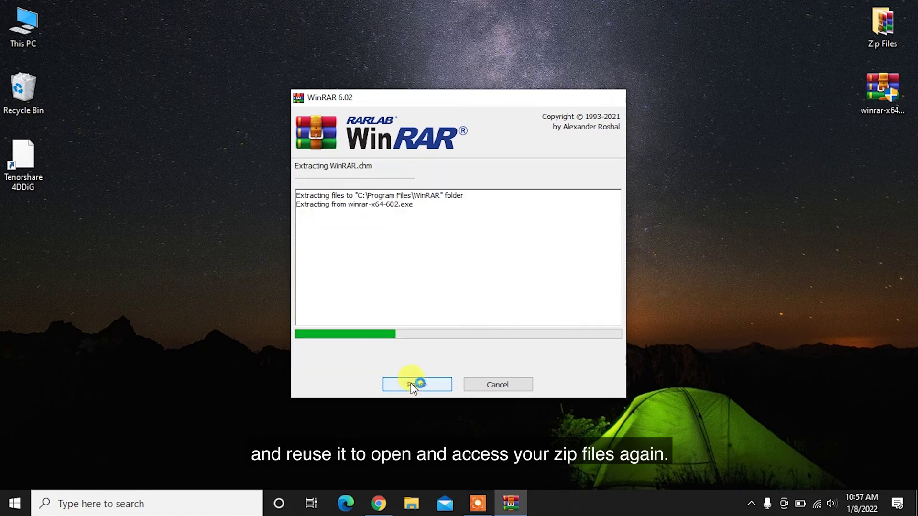
{"action": "left_click", "coordinate": [420, 379]}
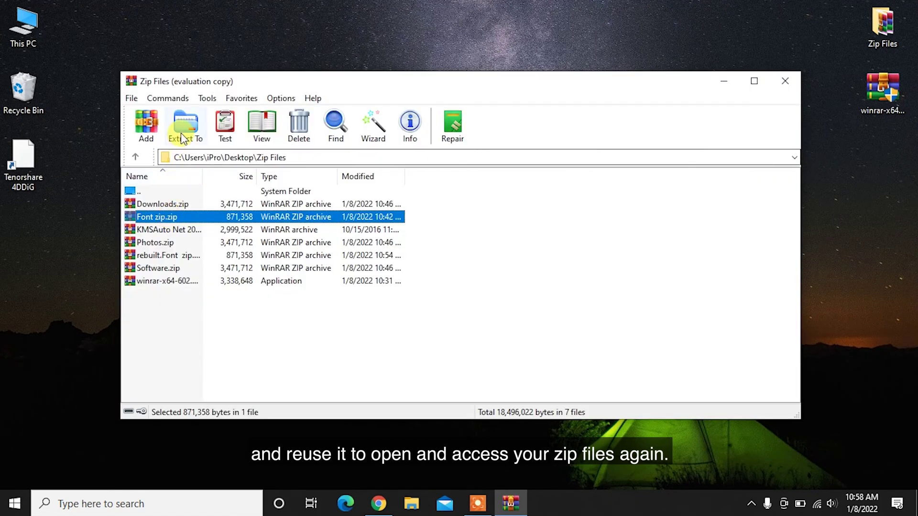
{"action": "left_click", "coordinate": [181, 134]}
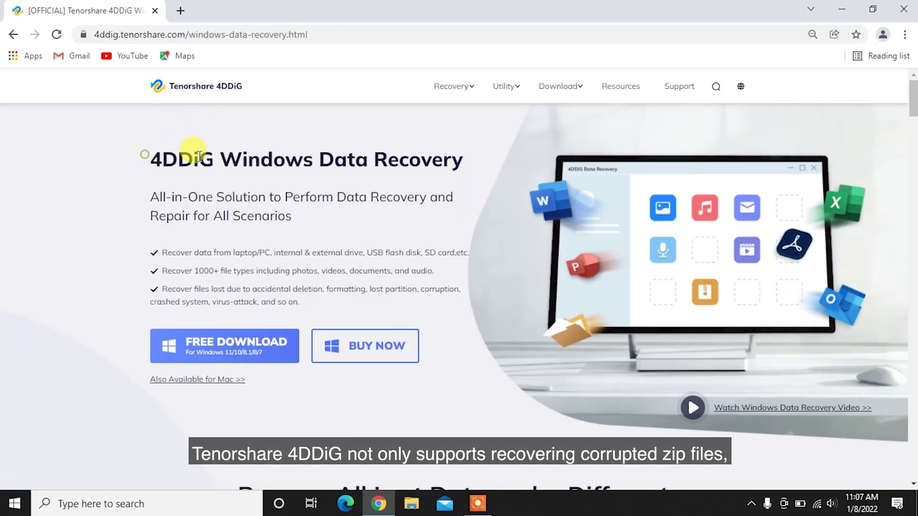
Highlight the 4DDiG Windows Data Recovery heading and the 1000+ file types line.
{"action": "left_click_drag", "start_coordinate": [145, 155], "coordinate": [464, 161]}
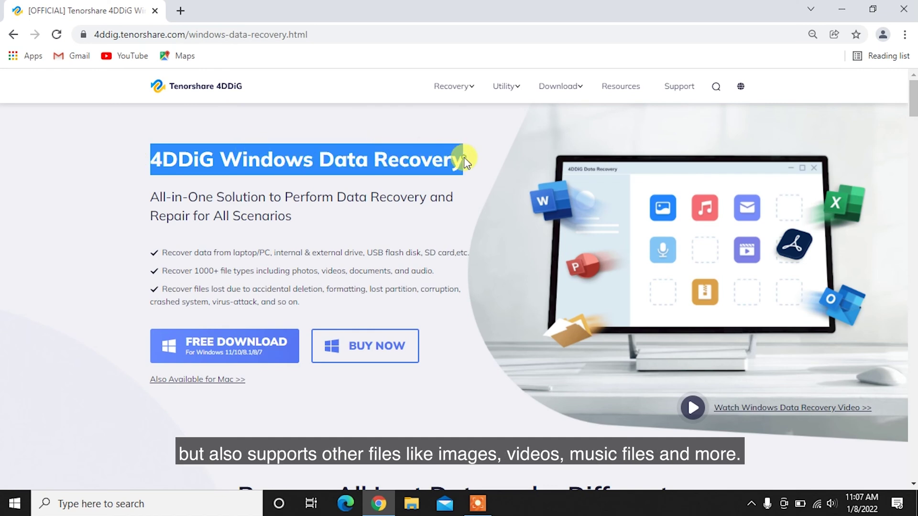
{"action": "left_click", "coordinate": [206, 245]}
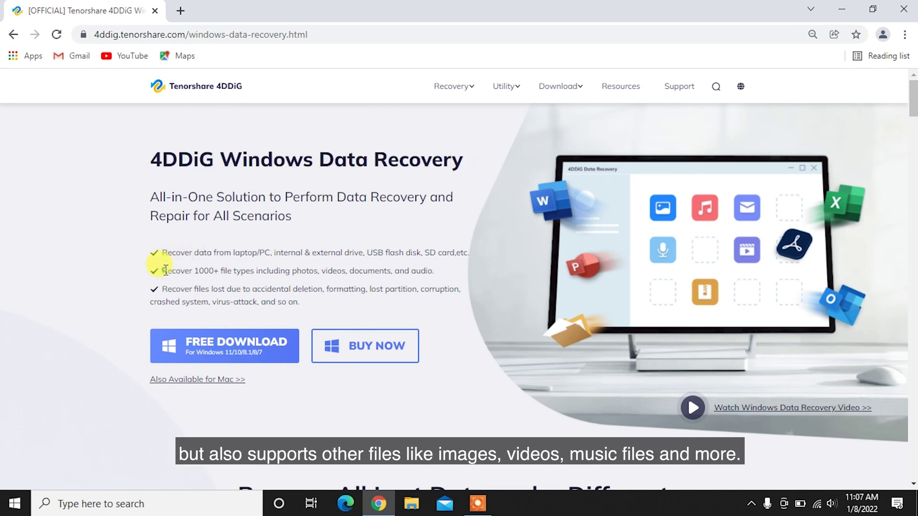
{"action": "left_click_drag", "start_coordinate": [165, 270], "coordinate": [229, 267]}
{"action": "left_click_drag", "start_coordinate": [356, 271], "coordinate": [406, 269]}
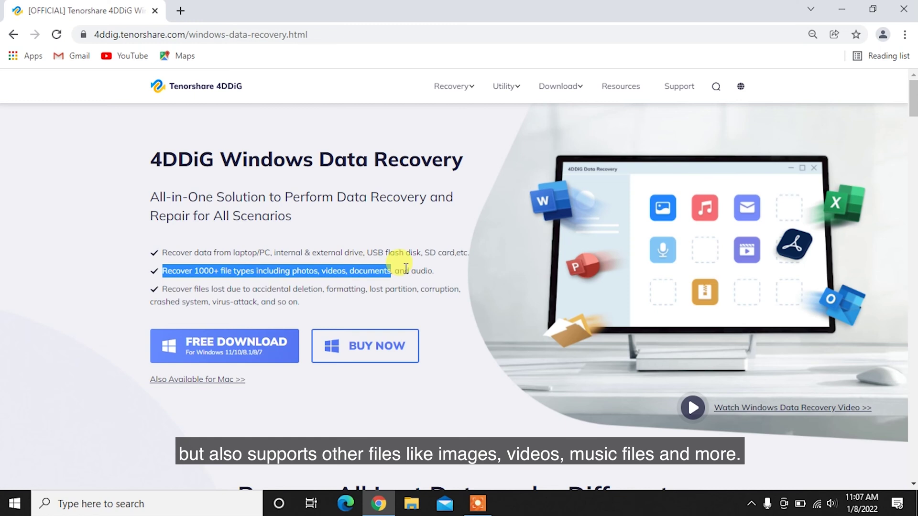
Download the 4DDiG for Windows installer and run it from the download shelf.
{"action": "left_click", "coordinate": [449, 270]}
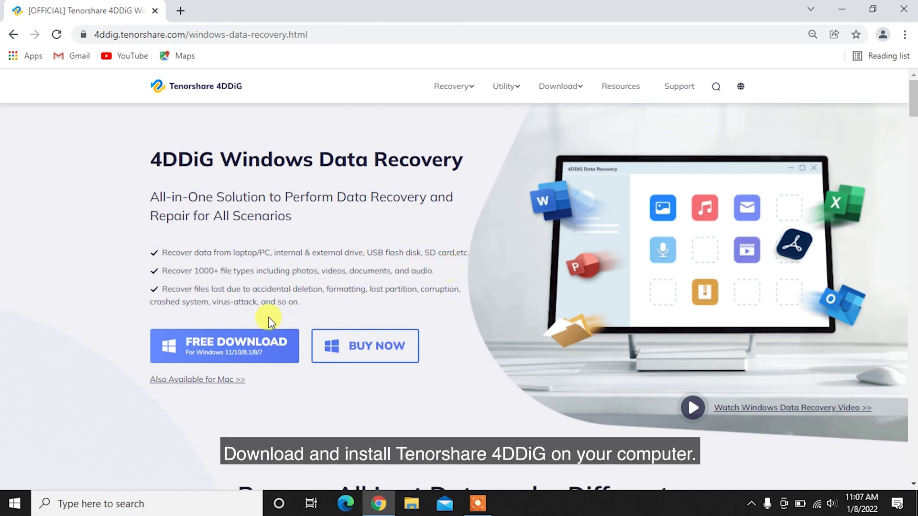
{"action": "left_click", "coordinate": [232, 346]}
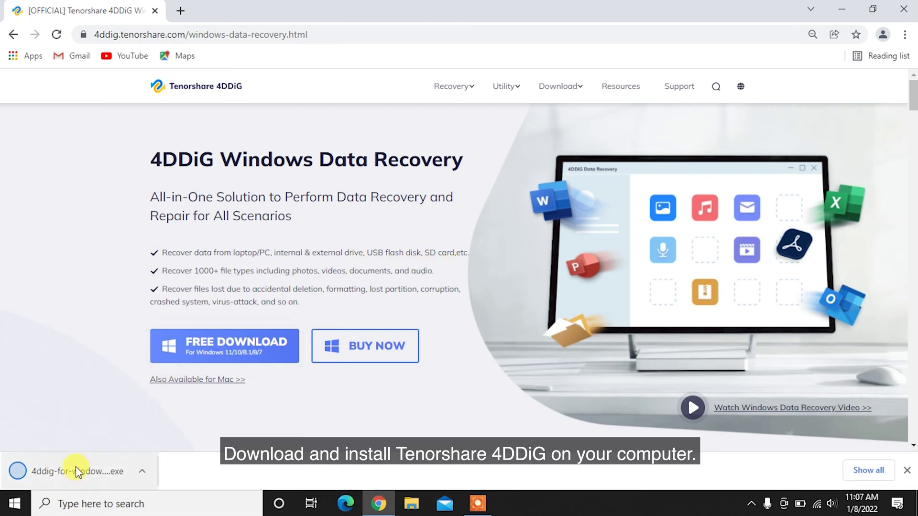
{"action": "left_click", "coordinate": [72, 469]}
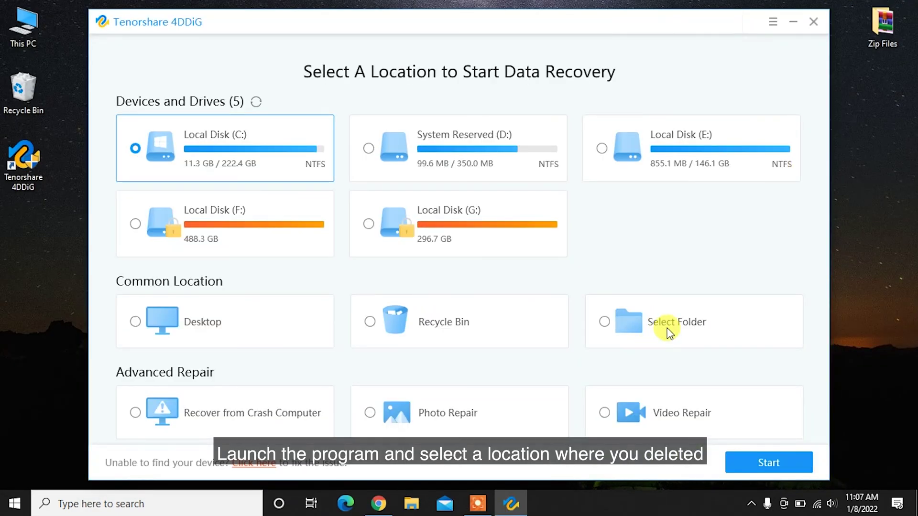
Scan the Desktop's Zip Files folder with All File Types selected.
{"action": "left_click", "coordinate": [667, 332]}
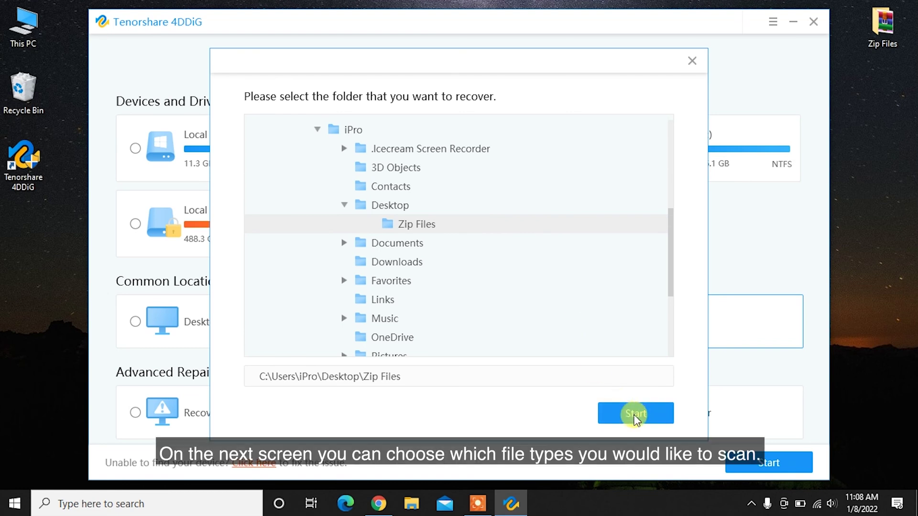
{"action": "left_click", "coordinate": [634, 414]}
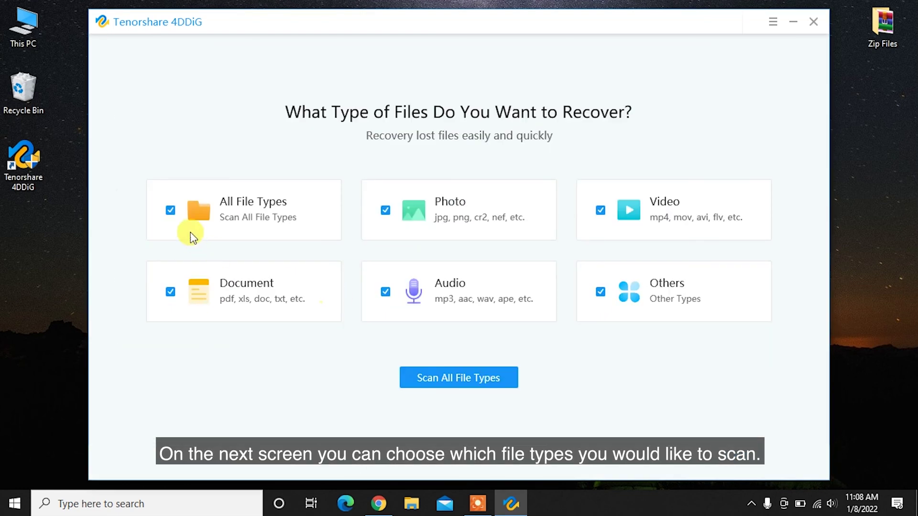
{"action": "left_click", "coordinate": [171, 210]}
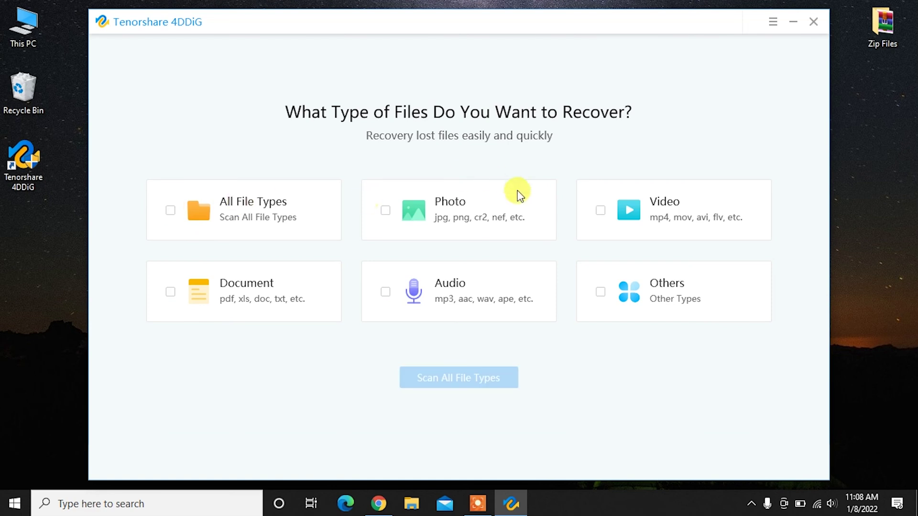
{"action": "left_click", "coordinate": [170, 212]}
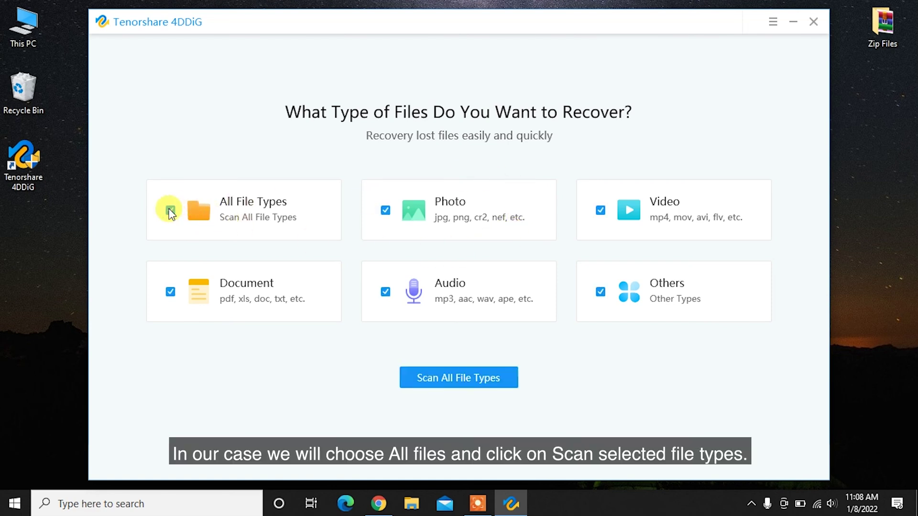
{"action": "left_click", "coordinate": [463, 386]}
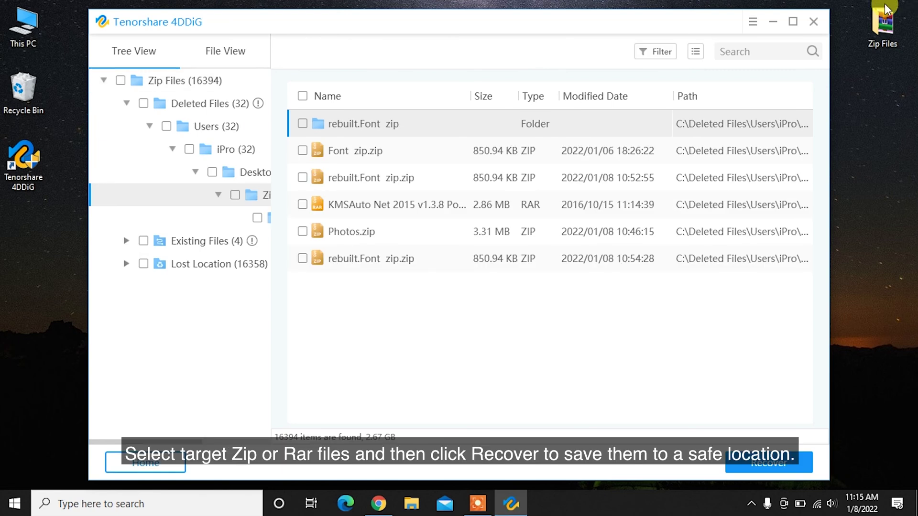
Recover all found items except rebuilt.Font zip to Desktop, then select the five recovered archives.
{"action": "left_click", "coordinate": [304, 96]}
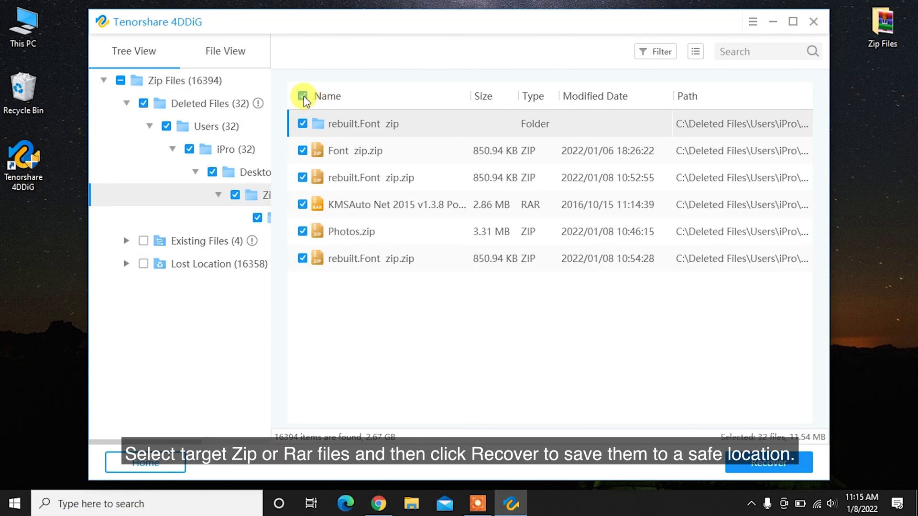
{"action": "left_click", "coordinate": [302, 123]}
{"action": "left_click", "coordinate": [767, 463]}
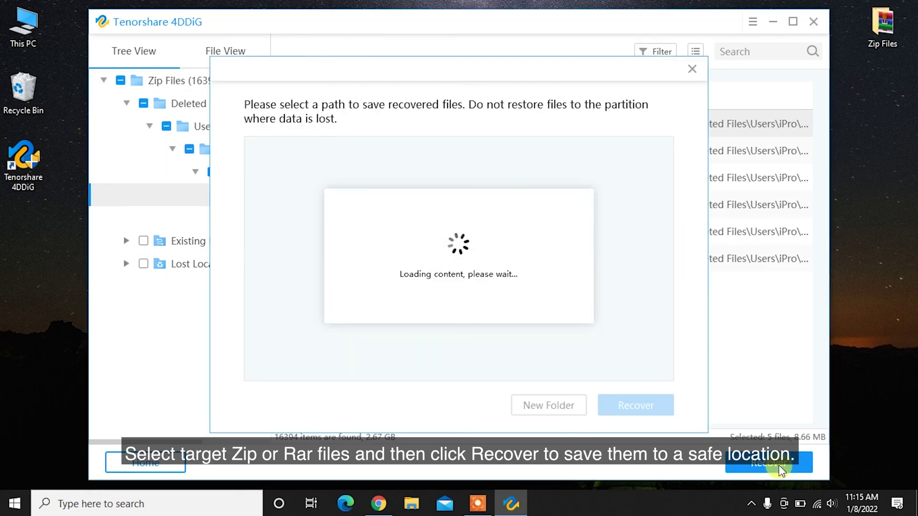
{"action": "left_click", "coordinate": [307, 151]}
{"action": "left_click", "coordinate": [630, 406]}
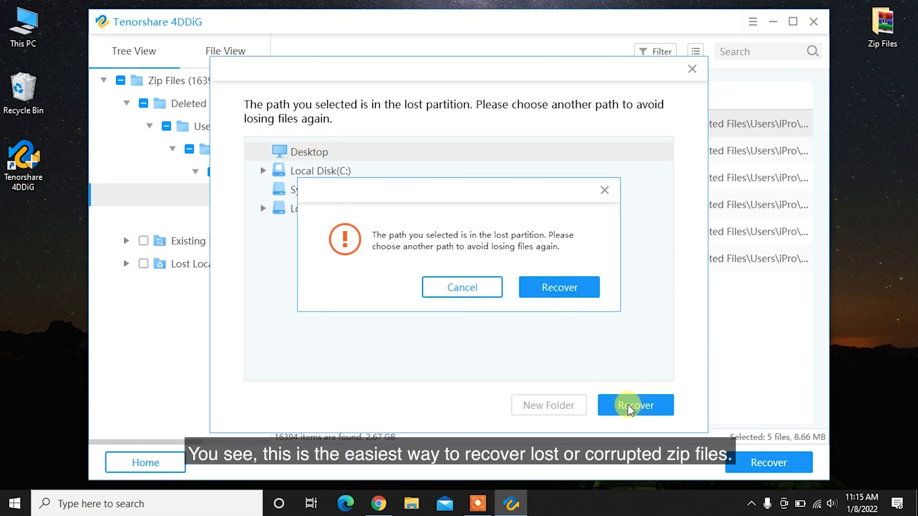
{"action": "left_click", "coordinate": [549, 284]}
{"action": "left_click", "coordinate": [559, 288]}
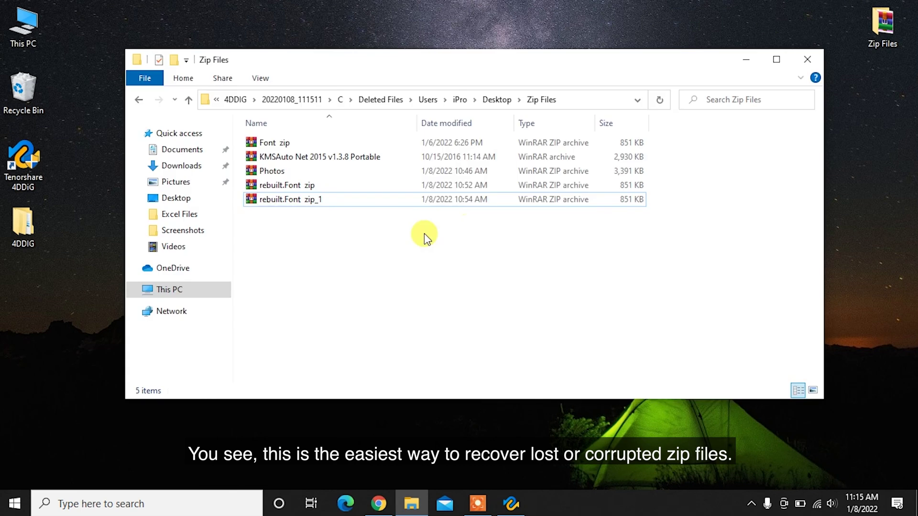
{"action": "left_click_drag", "start_coordinate": [423, 233], "coordinate": [291, 140]}
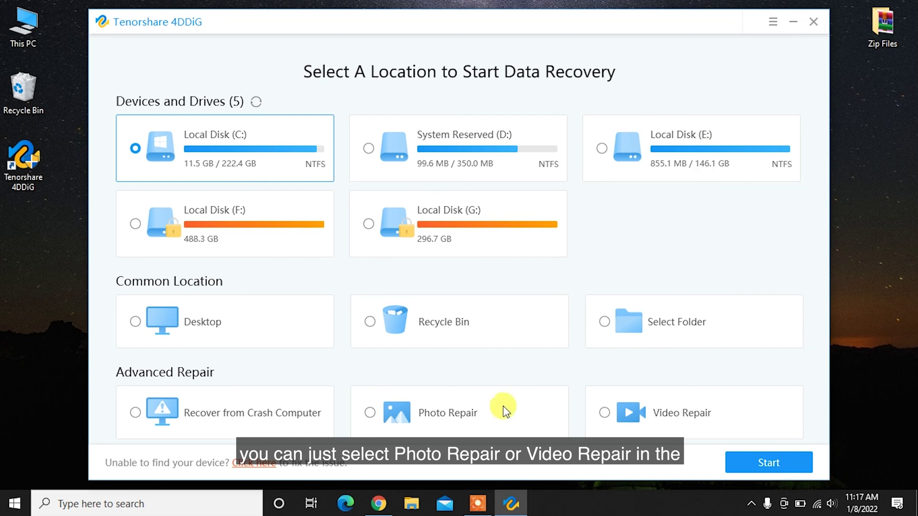
Pick Photo Repair, then Video Repair under Advanced Repair, on the 4DDiG home screen.
{"action": "left_click", "coordinate": [502, 406]}
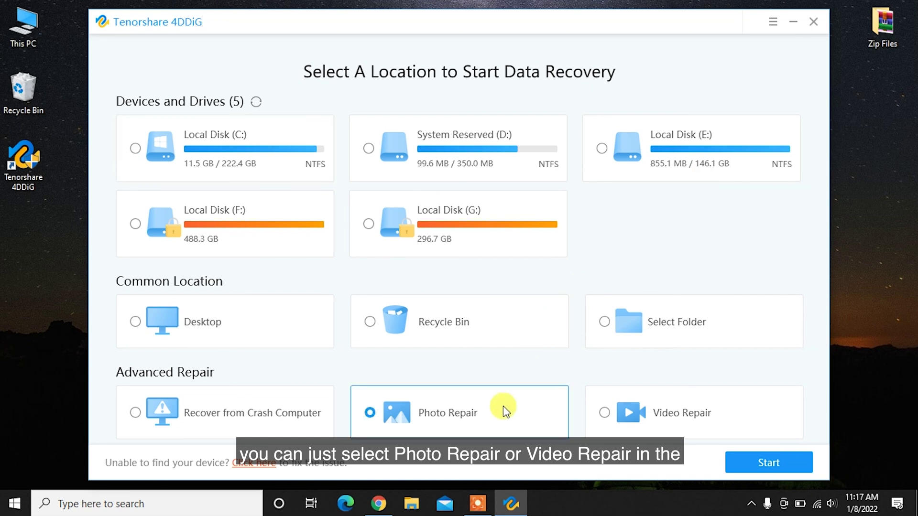
{"action": "left_click", "coordinate": [705, 411]}
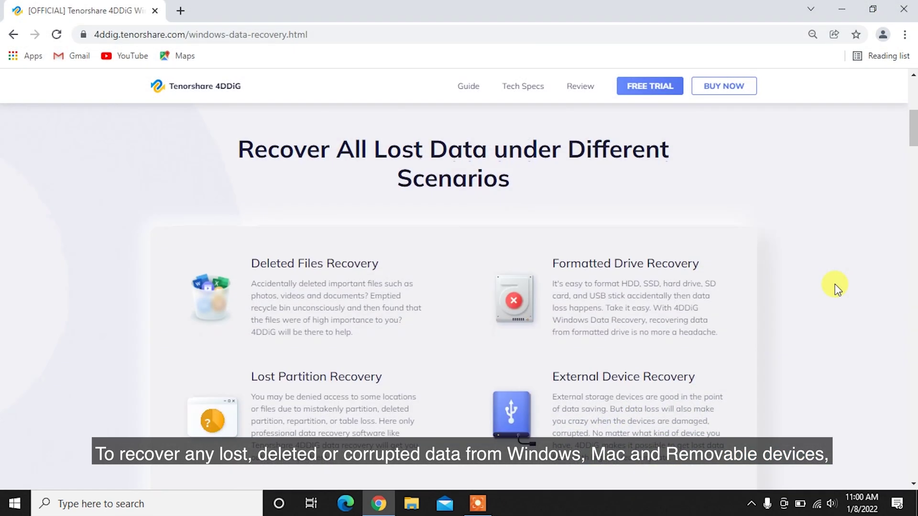
{"action": "scroll", "coordinate": [421, 158], "scroll_direction": "down", "scroll_amount": 1}
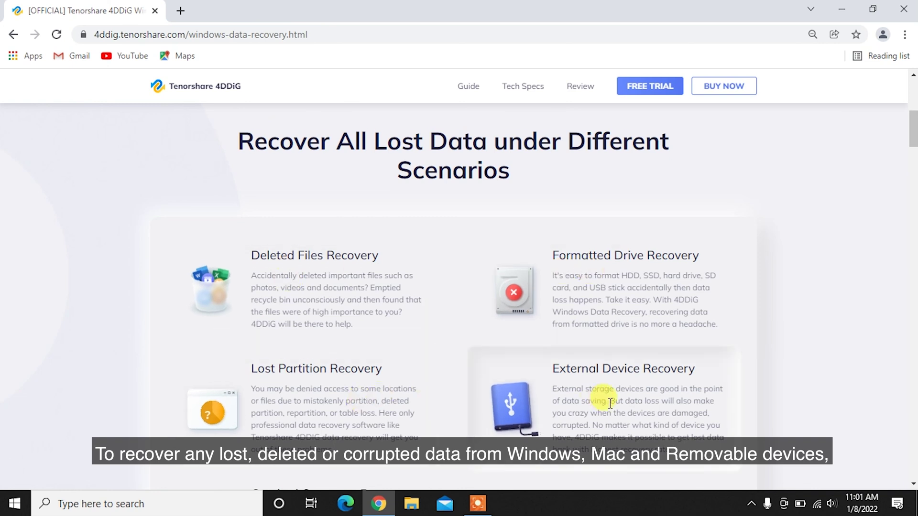
{"action": "scroll", "coordinate": [574, 398], "scroll_direction": "down", "scroll_amount": 3}
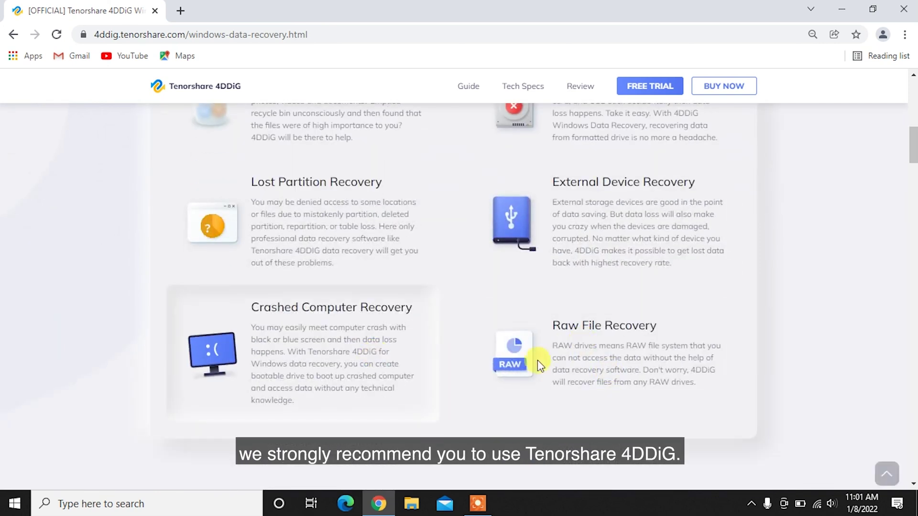
{"action": "scroll", "coordinate": [545, 369], "scroll_direction": "down", "scroll_amount": 1}
{"action": "scroll", "coordinate": [563, 373], "scroll_direction": "down", "scroll_amount": 3}
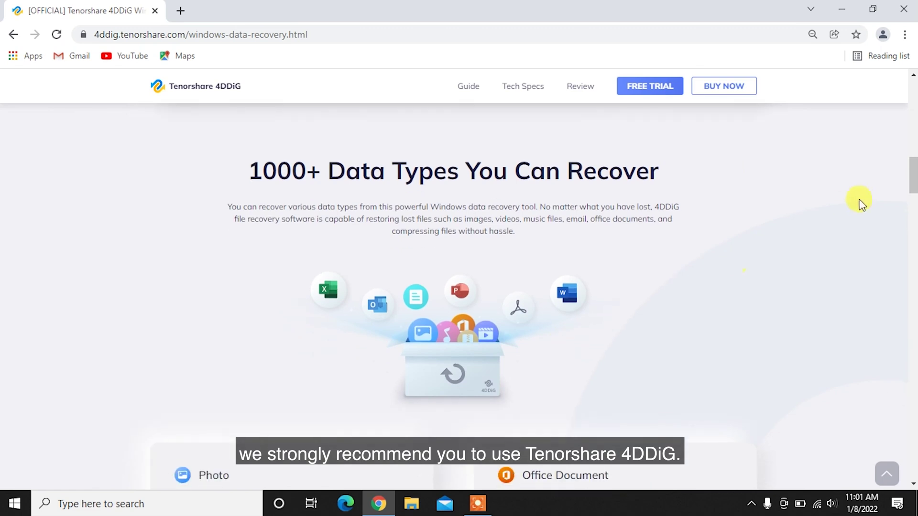
{"action": "scroll", "coordinate": [861, 198], "scroll_direction": "down", "scroll_amount": 4}
{"action": "scroll", "coordinate": [861, 197], "scroll_direction": "down", "scroll_amount": 2}
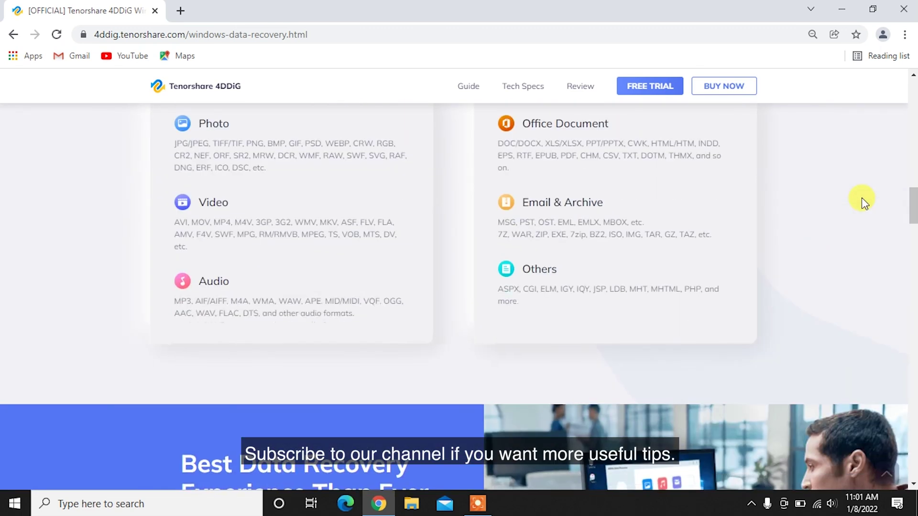
{"action": "scroll", "coordinate": [861, 197], "scroll_direction": "down", "scroll_amount": 2}
{"action": "scroll", "coordinate": [861, 197], "scroll_direction": "down", "scroll_amount": 1}
{"action": "scroll", "coordinate": [861, 197], "scroll_direction": "down", "scroll_amount": 1}
{"action": "scroll", "coordinate": [861, 197], "scroll_direction": "down", "scroll_amount": 2}
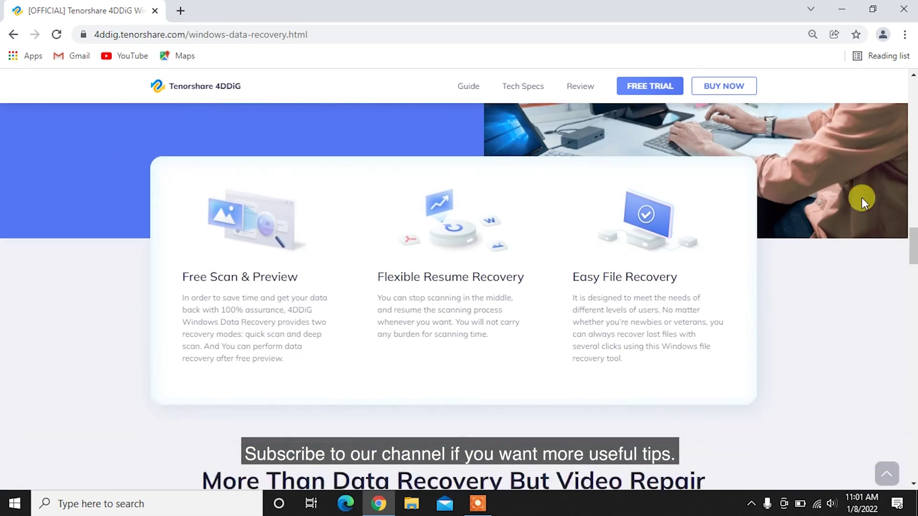
{"action": "scroll", "coordinate": [861, 198], "scroll_direction": "down", "scroll_amount": 2}
{"action": "scroll", "coordinate": [861, 197], "scroll_direction": "down", "scroll_amount": 2}
{"action": "scroll", "coordinate": [861, 197], "scroll_direction": "down", "scroll_amount": 1}
{"action": "scroll", "coordinate": [862, 197], "scroll_direction": "down", "scroll_amount": 2}
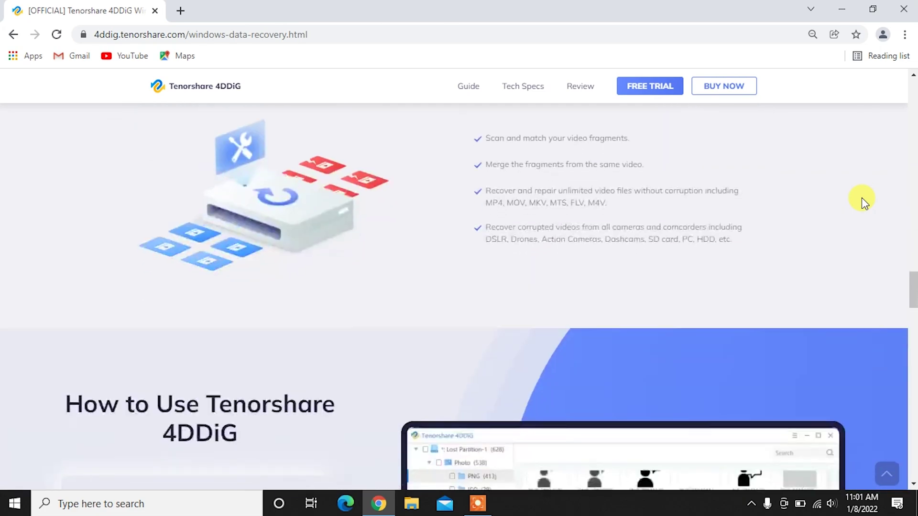